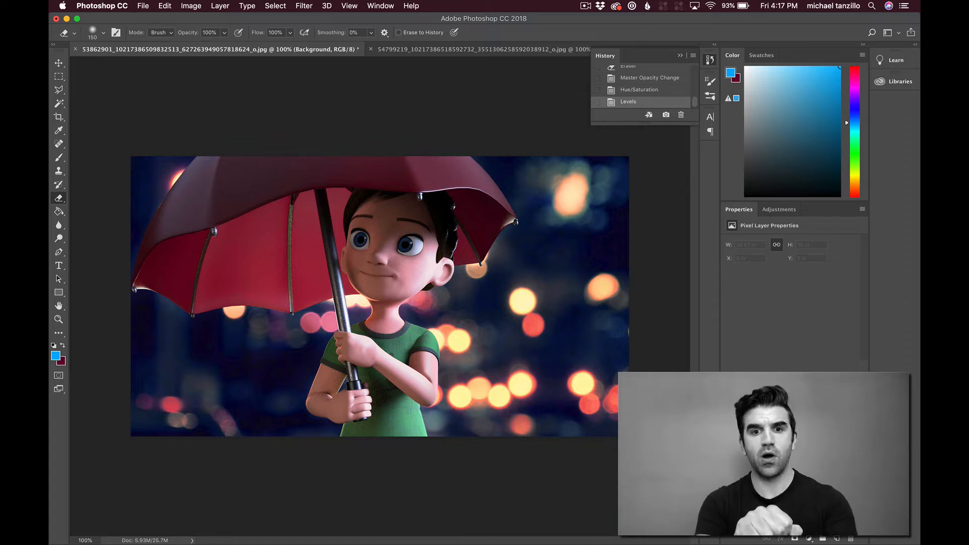
Step: Add a new empty layer above the painting and ready the Brush tool for marking it up
left_click(59, 130)
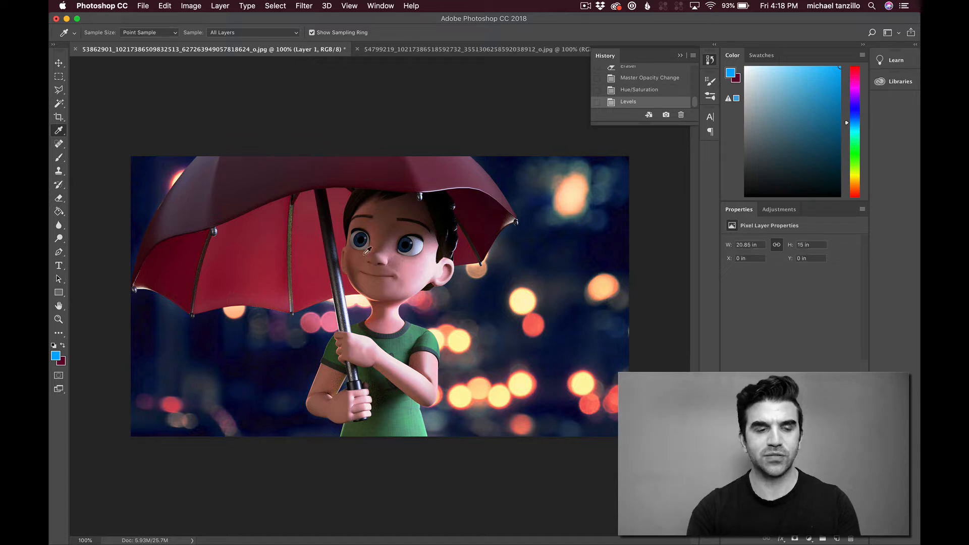
left_click(58, 157)
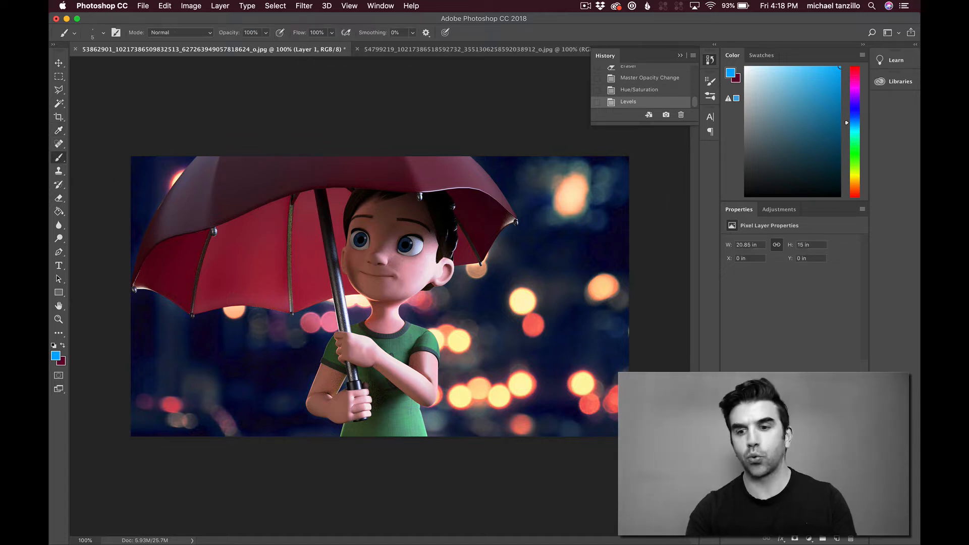
left_click(837, 540)
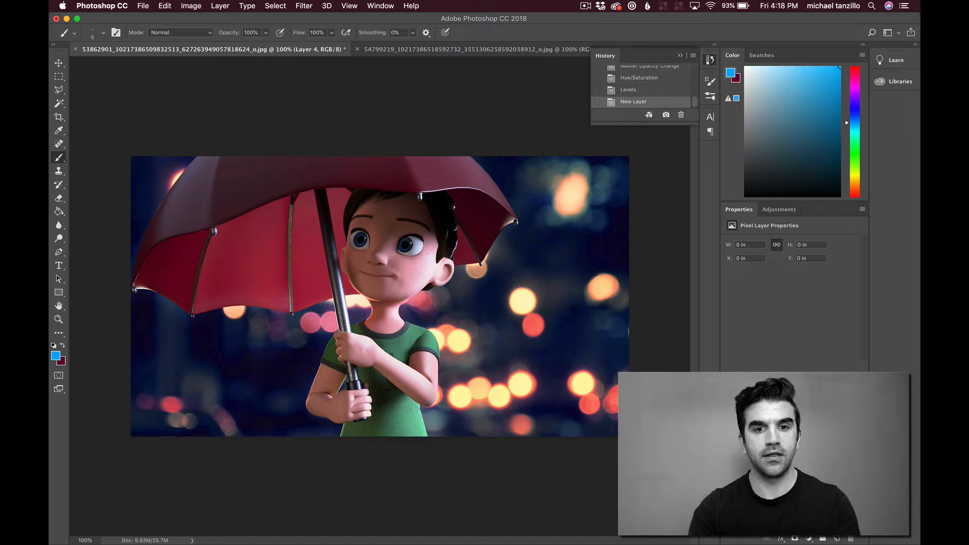
Step: Circle the character's cheek and ear, then mark the area beside the neck and upper hand, undoing each blue stroke
mouse_move(438, 242)
left_mouse_down()
mouse_move(411, 241)
mouse_move(390, 277)
mouse_move(411, 308)
mouse_move(449, 307)
mouse_move(459, 273)
mouse_move(444, 250)
left_mouse_up()
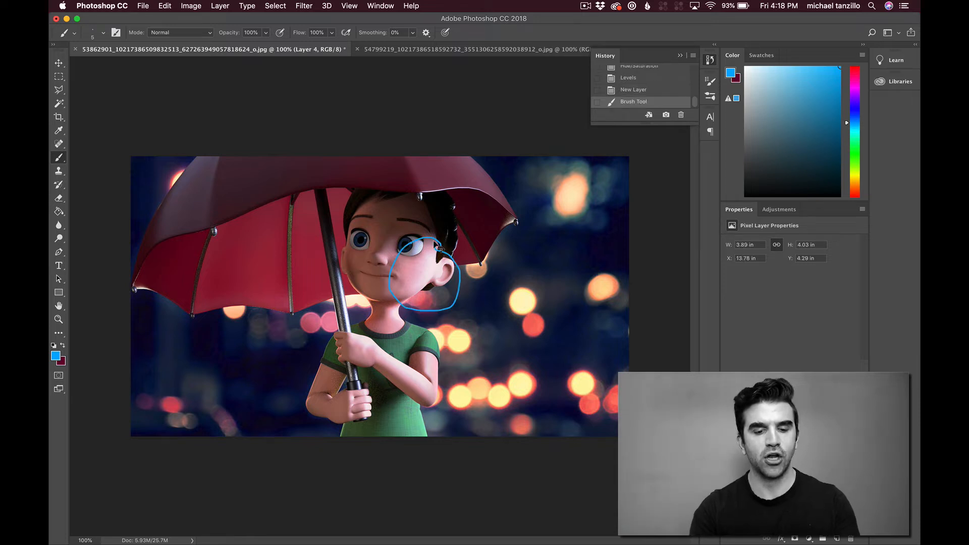
key("super+z")
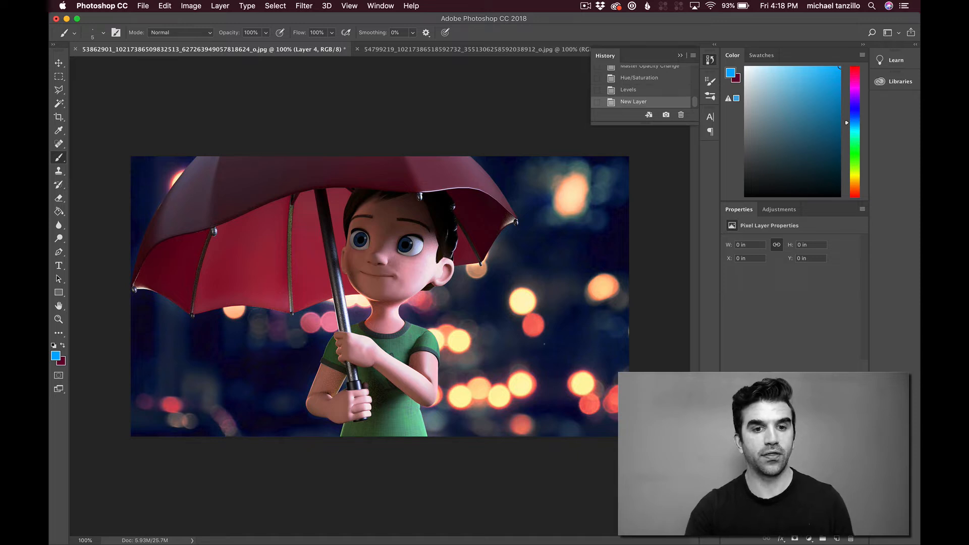
mouse_move(350, 289)
left_mouse_down()
mouse_move(333, 253)
mouse_move(325, 290)
mouse_move(360, 349)
left_mouse_up()
key("super+z")
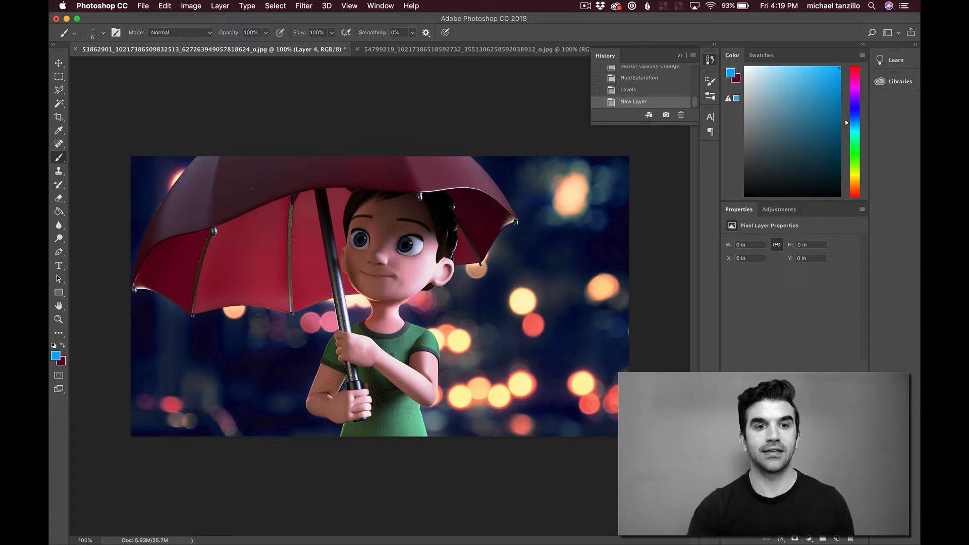
Step: Mark the umbrella's canopy, its left and right panels and its lower left tip with temporary blue strokes, undoing each one
mouse_move(171, 204)
left_mouse_down()
mouse_move(235, 177)
mouse_move(411, 167)
mouse_move(484, 176)
mouse_move(390, 168)
mouse_move(320, 284)
mouse_move(414, 315)
mouse_move(436, 191)
left_mouse_up()
key("super+z")
key("super+z")
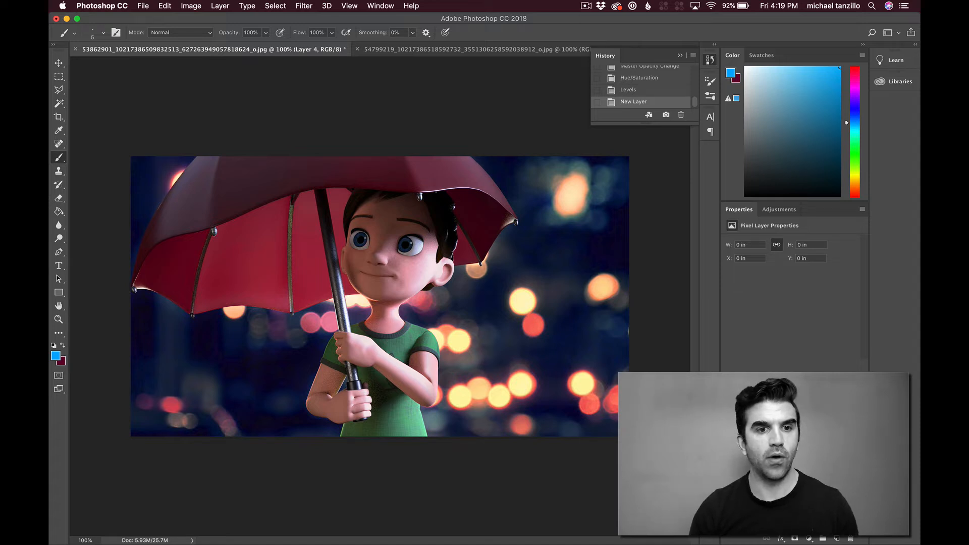
mouse_move(217, 158)
left_mouse_down()
mouse_move(155, 205)
mouse_move(153, 235)
mouse_move(193, 252)
mouse_move(232, 192)
mouse_move(231, 157)
left_mouse_up()
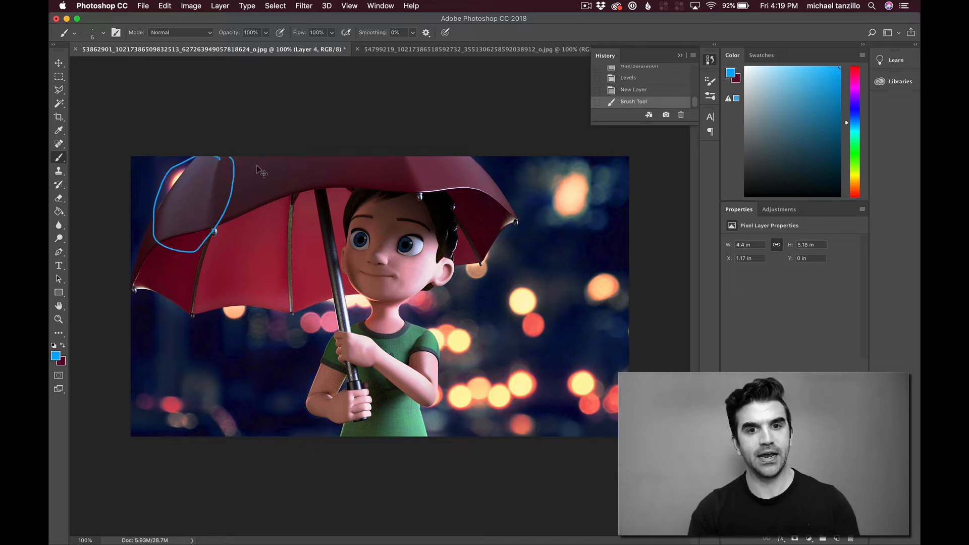
key("super+z")
mouse_move(487, 159)
left_mouse_down()
mouse_move(443, 157)
mouse_move(384, 176)
mouse_move(399, 225)
mouse_move(525, 251)
mouse_move(528, 213)
mouse_move(485, 160)
left_mouse_up()
key("super+z")
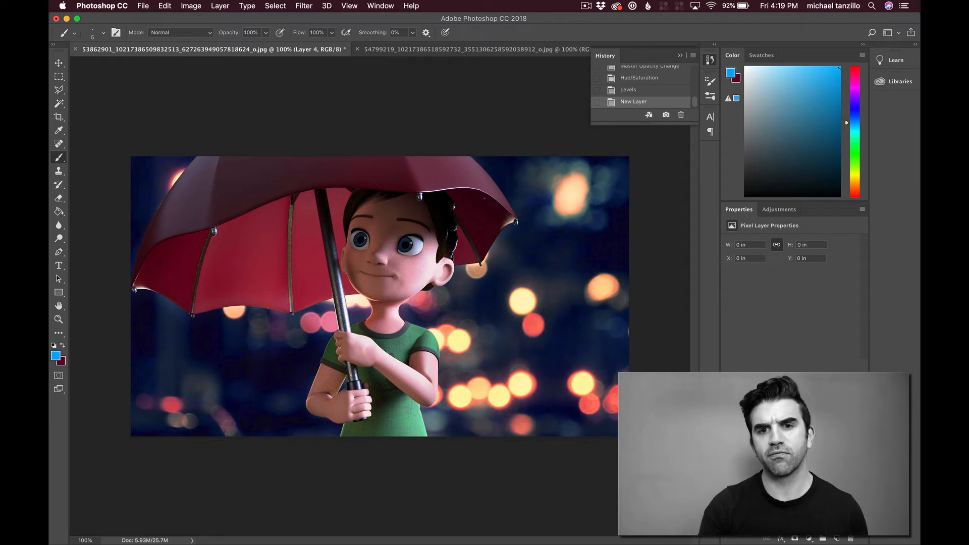
mouse_move(482, 185)
left_mouse_down()
mouse_move(414, 185)
mouse_move(411, 200)
mouse_move(521, 228)
mouse_move(523, 214)
mouse_move(483, 187)
left_mouse_up()
key("super+z")
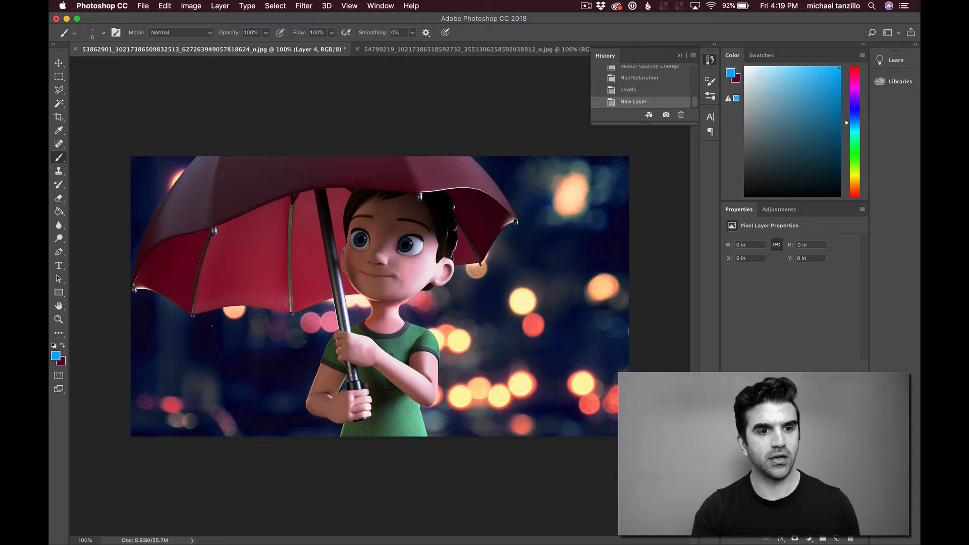
mouse_move(144, 274)
left_mouse_down()
mouse_move(142, 303)
mouse_move(158, 297)
mouse_move(153, 275)
left_mouse_up()
key("super+z")
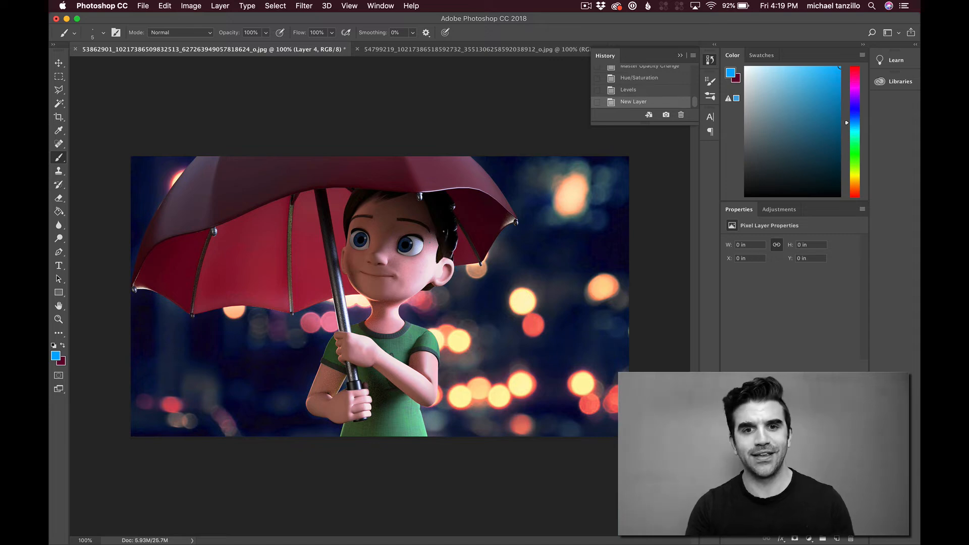
Step: Circle the hair beside the ear and outline the cheek and middle of the face with temporary blue strokes, undoing each one
mouse_move(444, 227)
left_mouse_down()
mouse_move(429, 241)
mouse_move(441, 269)
mouse_move(457, 237)
mouse_move(446, 231)
left_mouse_up()
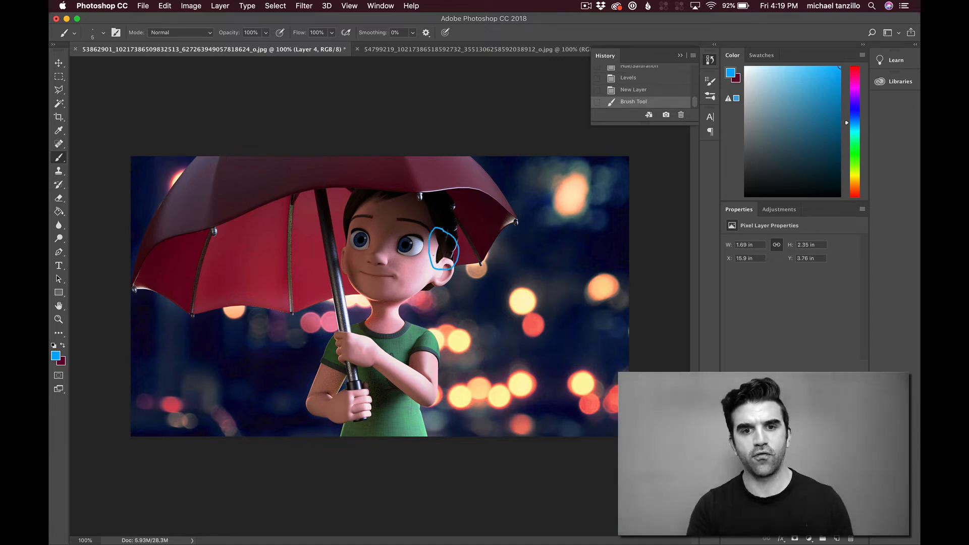
key("super+z")
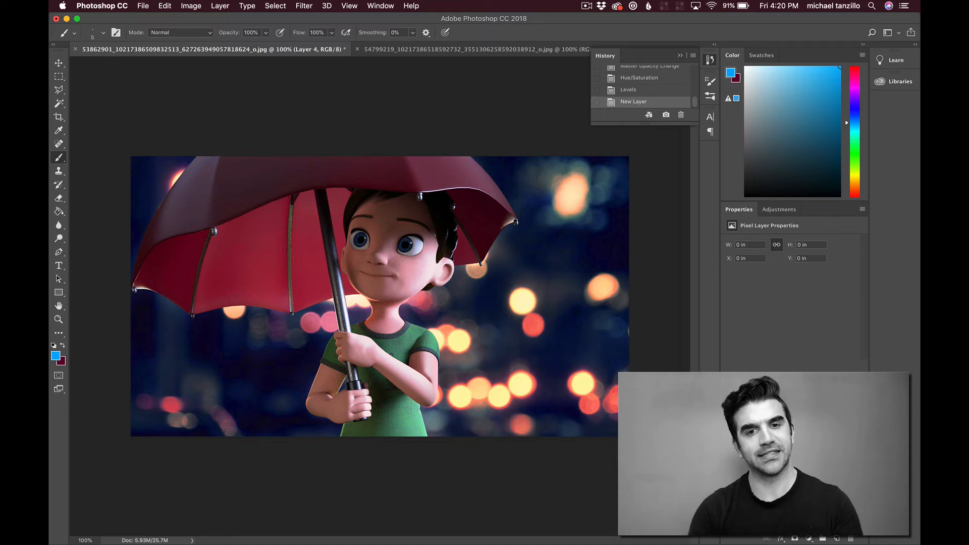
mouse_move(442, 235)
left_mouse_down()
mouse_move(433, 232)
mouse_move(399, 274)
mouse_move(408, 307)
mouse_move(410, 270)
left_mouse_up()
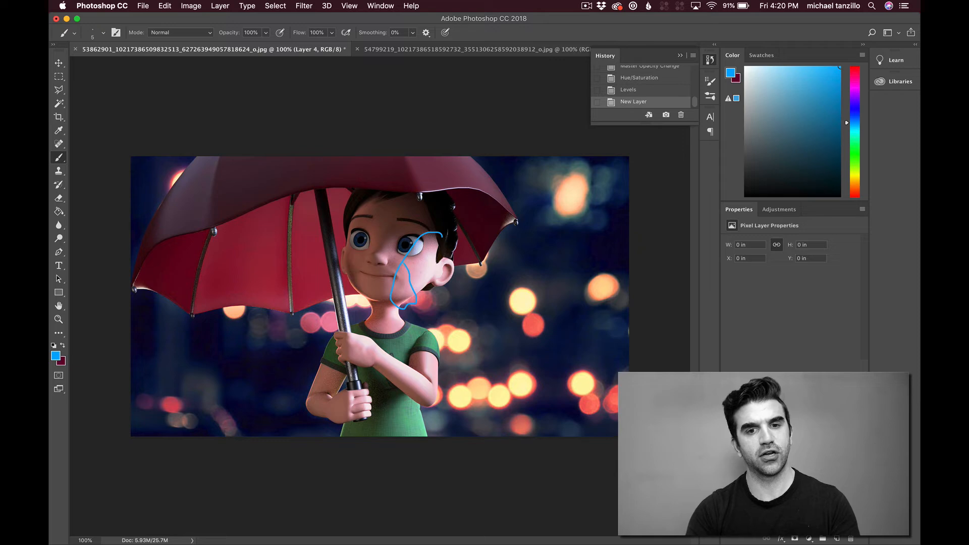
key("super+z")
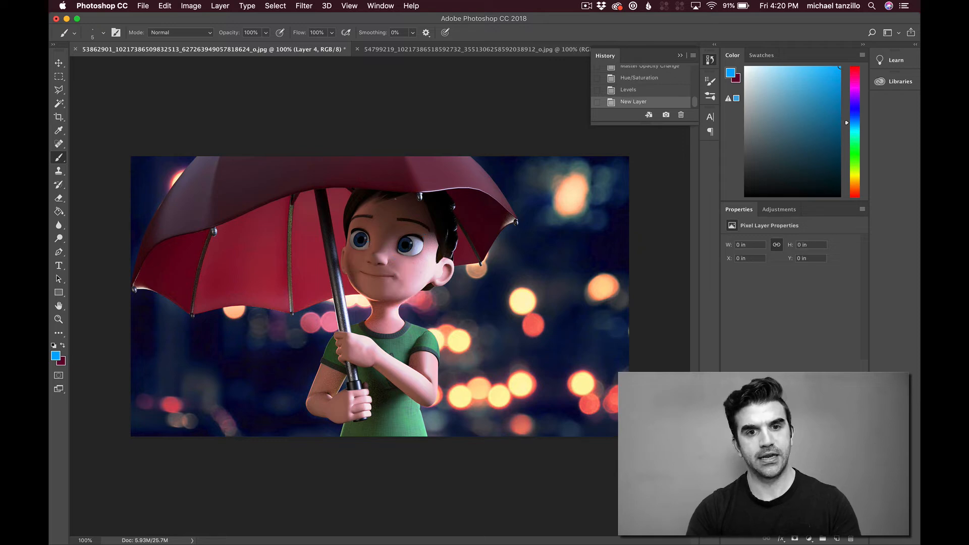
mouse_move(390, 204)
left_mouse_down()
mouse_move(375, 262)
mouse_move(377, 309)
left_mouse_up()
key("super+z")
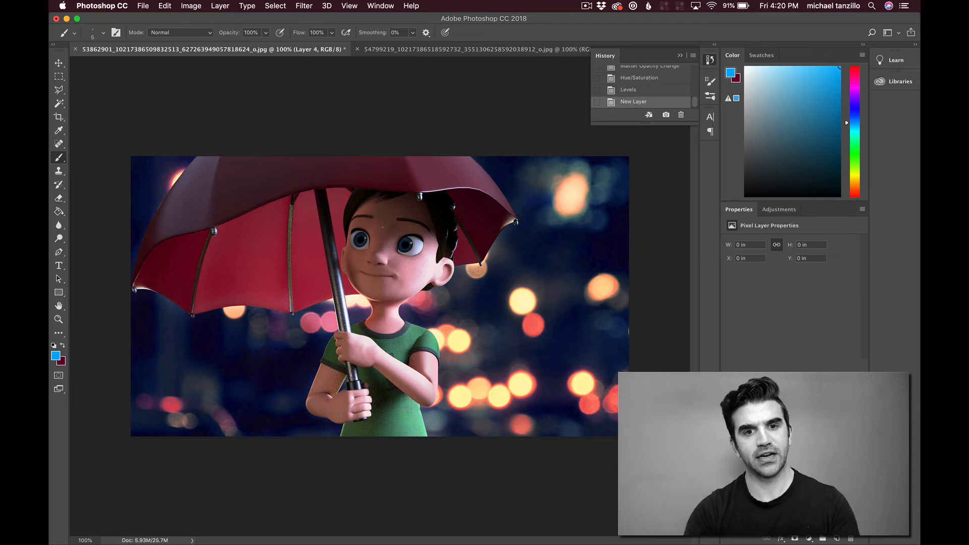
mouse_move(375, 234)
left_mouse_down()
mouse_move(356, 256)
mouse_move(368, 256)
mouse_move(373, 236)
left_mouse_up()
key("super+z")
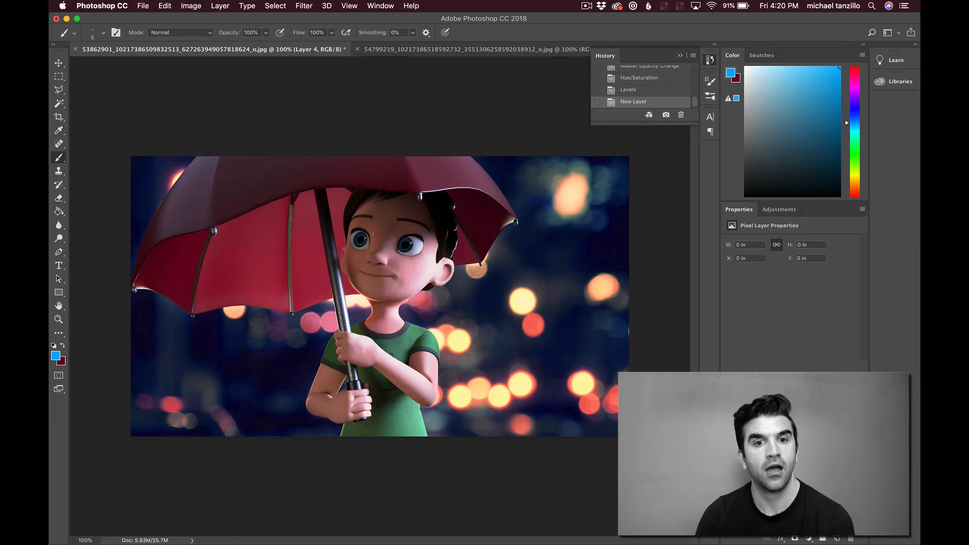
Step: Mark the area around the highlight in the character's eye with temporary blue brush marks, undoing each one
key("super+equal")
key("super+equal")
key("super+equal")
key("super+equal")
key("super+equal")
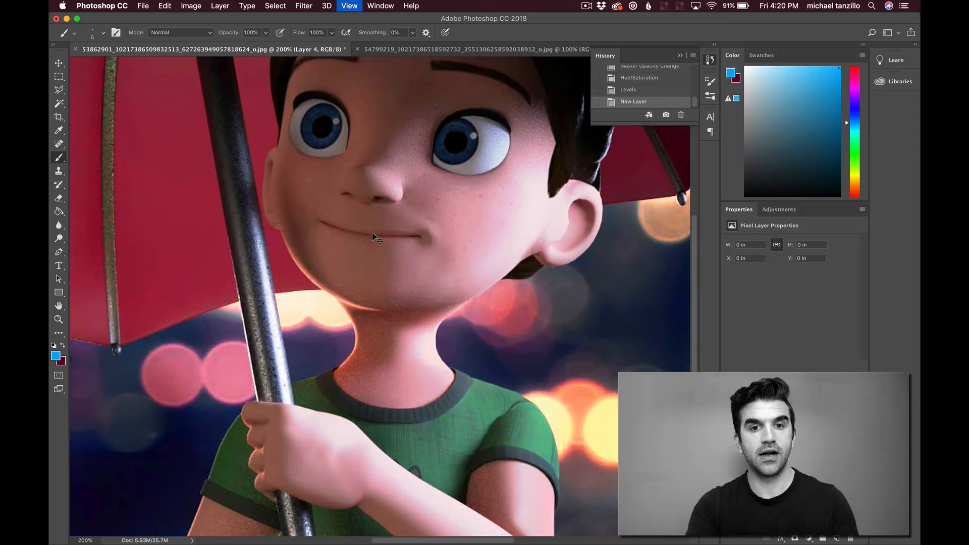
scroll(373, 233, "up", 8)
scroll(372, 233, "right", 6)
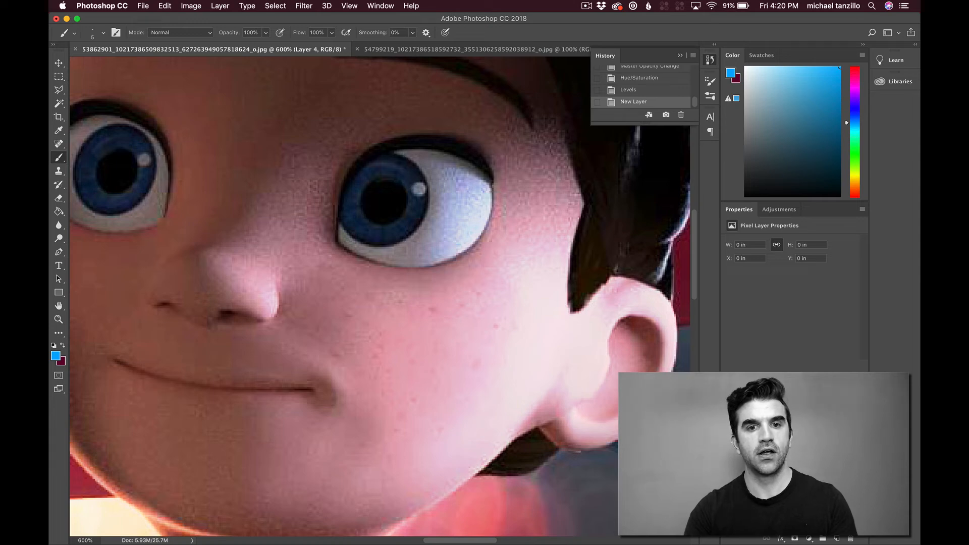
left_click_drag(406, 188, 402, 190)
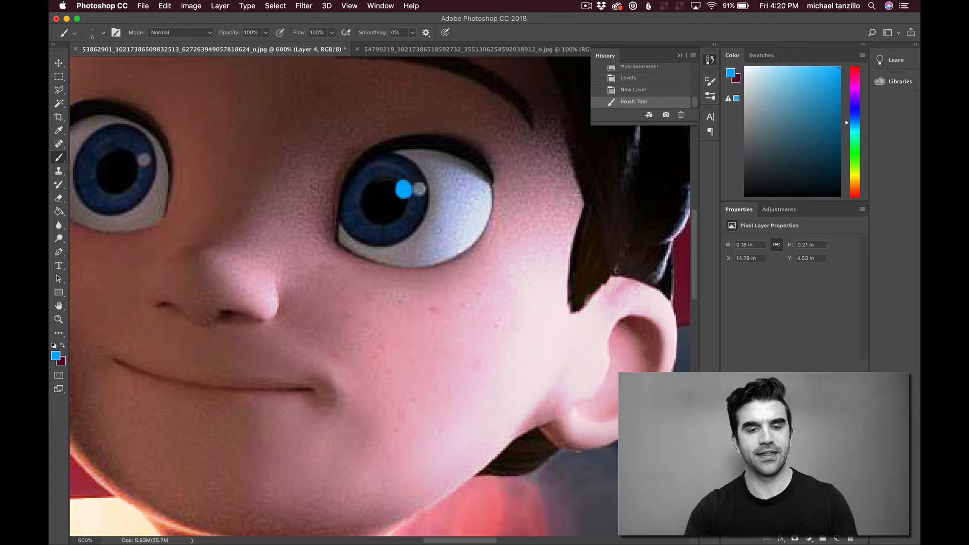
key("super+z")
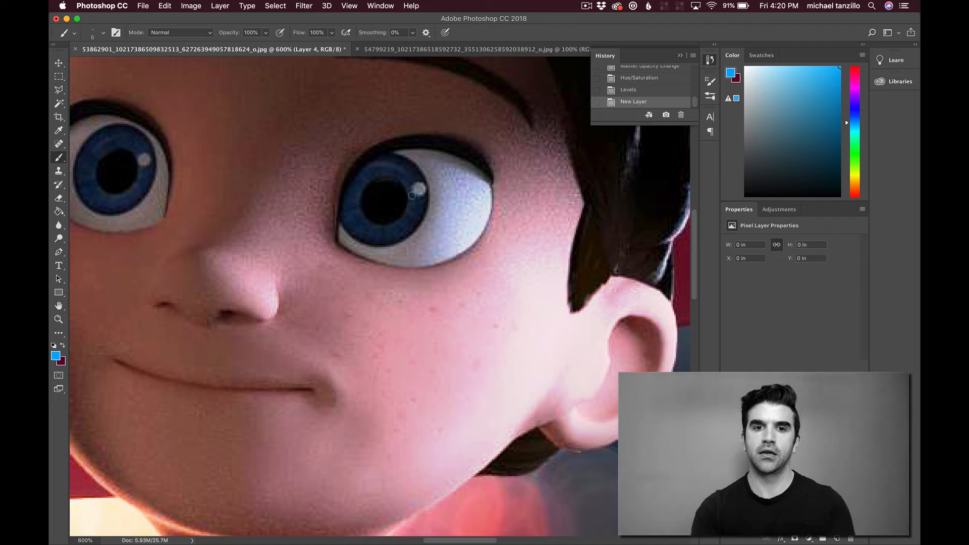
left_click_drag(427, 186, 406, 191)
key("super+z")
left_click(405, 188)
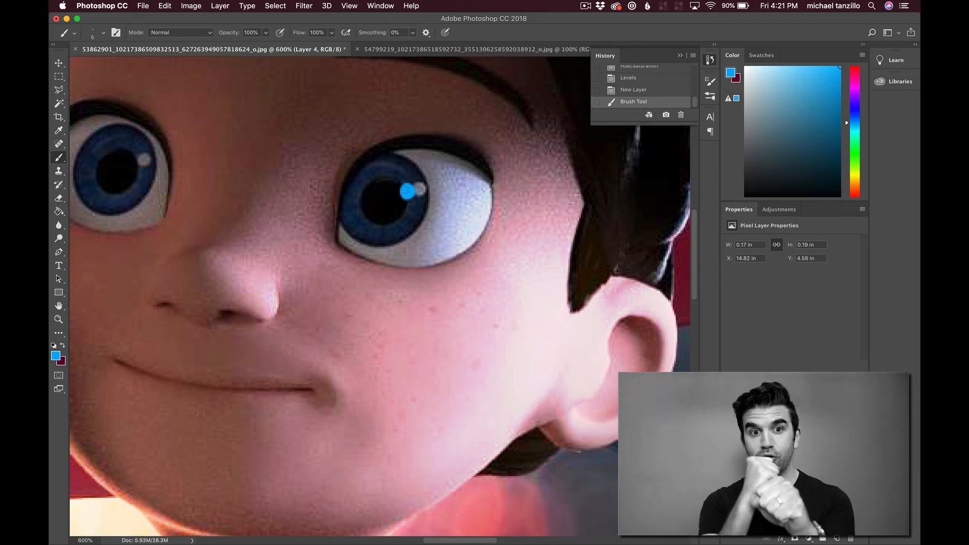
key("super+z")
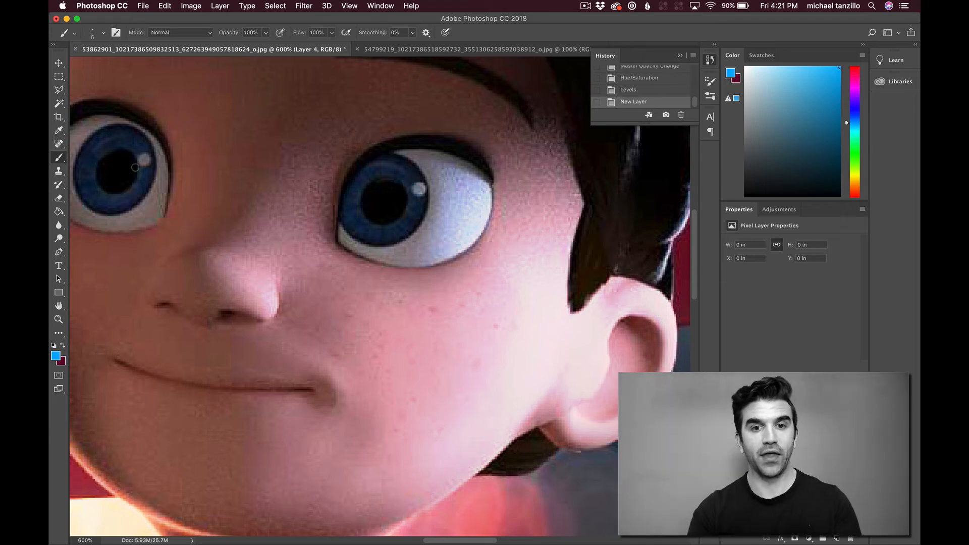
mouse_move(435, 169)
left_mouse_down()
mouse_move(435, 221)
mouse_move(434, 172)
left_mouse_up()
key("super+z")
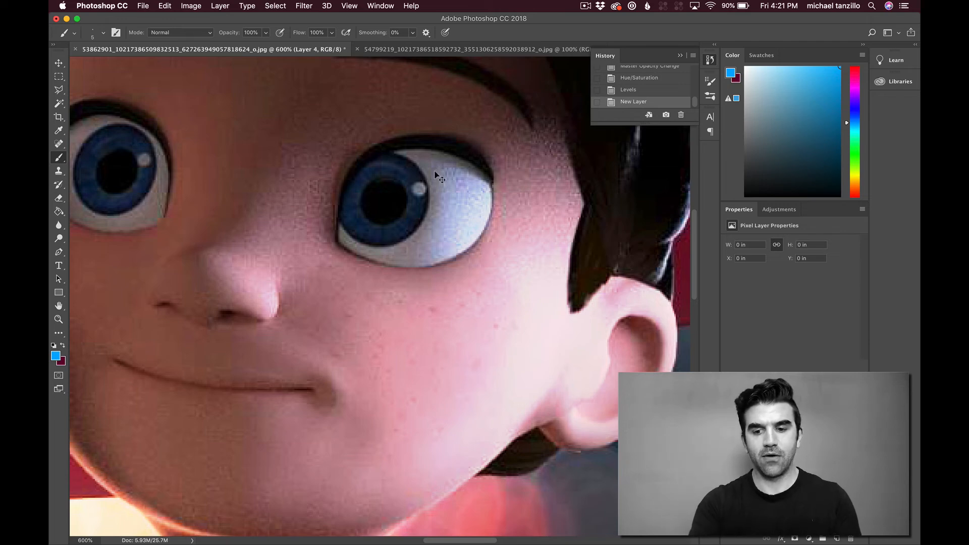
key("super+1")
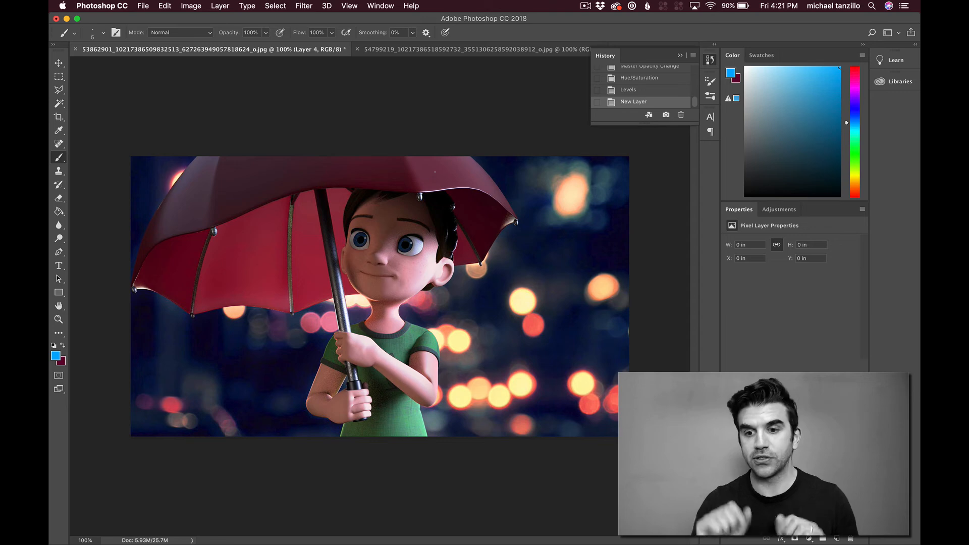
left_click(225, 6)
left_click(290, 409)
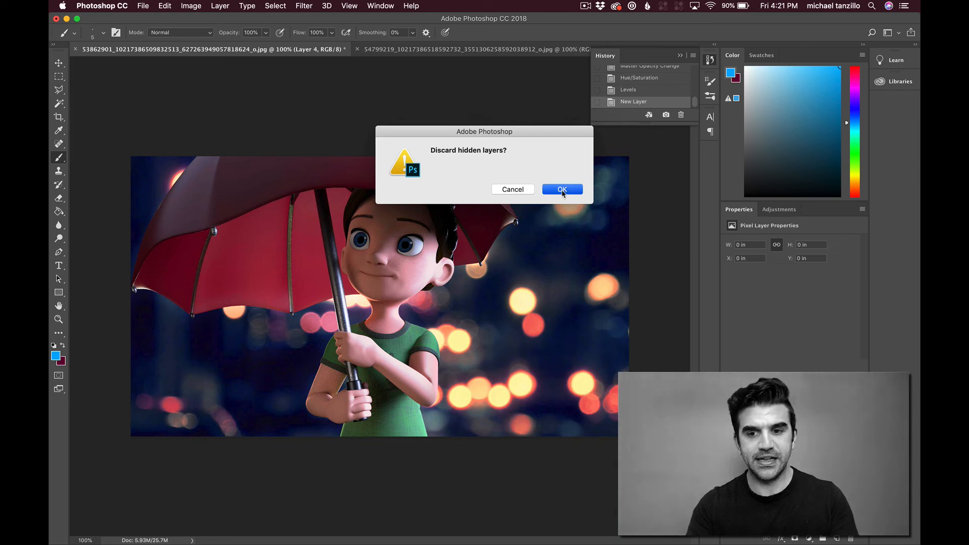
left_click(509, 190)
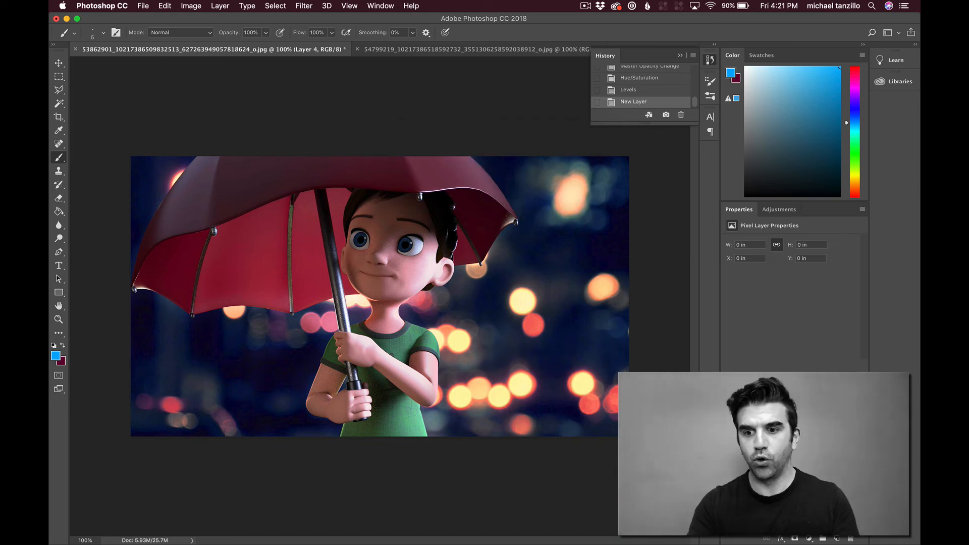
Step: Merge the selected layers into a single layer, undoing a version that discards the hidden layers
left_click(790, 520, "shift")
right_click(789, 520)
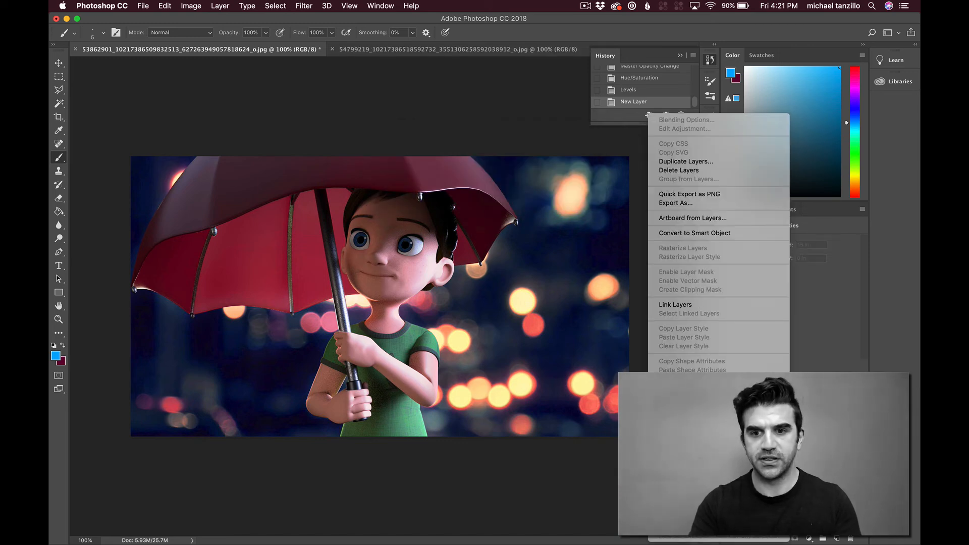
left_click(681, 418)
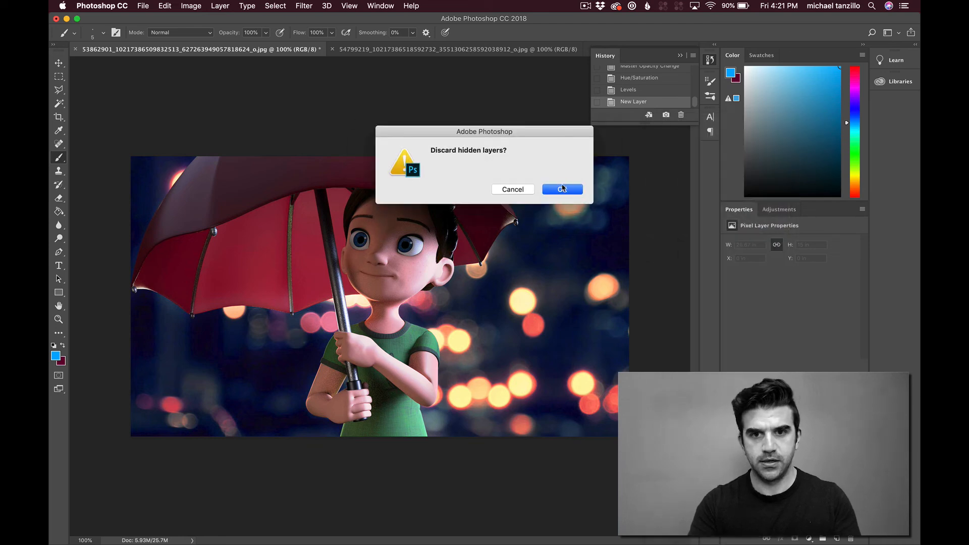
left_click(561, 189)
key("super+z")
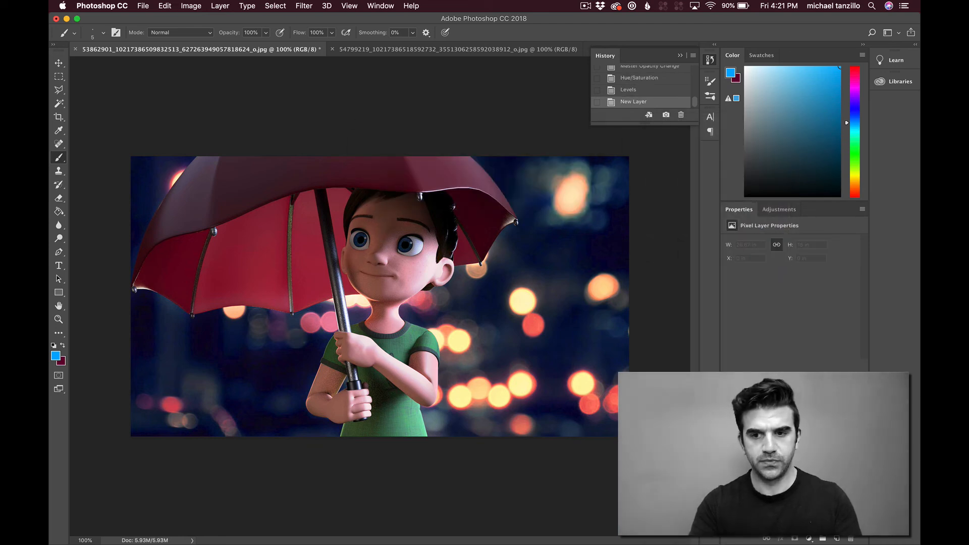
right_click(801, 479)
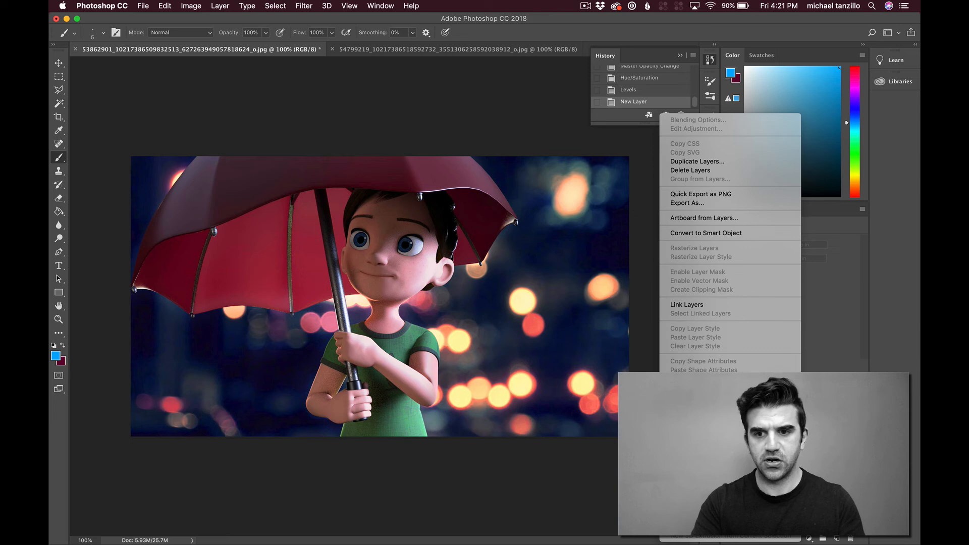
left_click(681, 399)
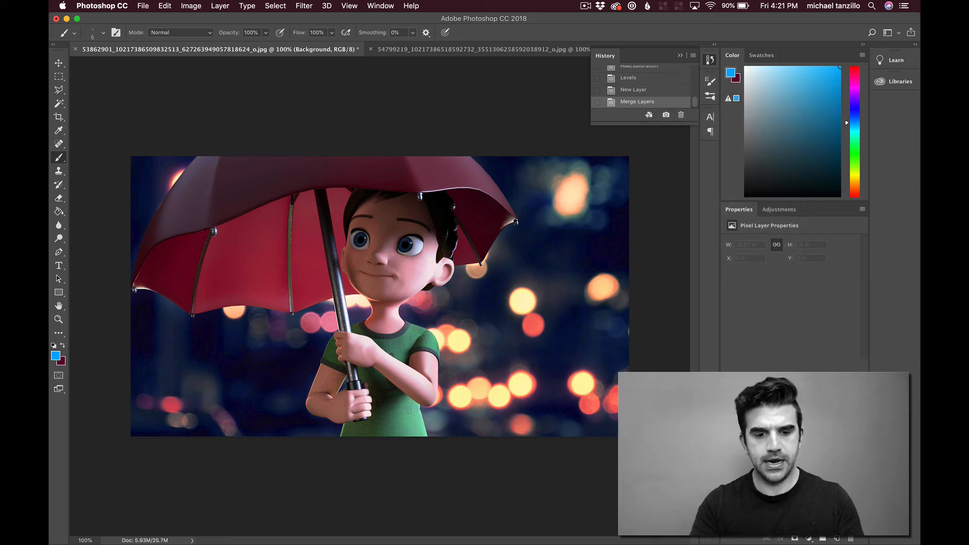
Step: Duplicate the whole merged image onto a new layer and apply a Gaussian Blur with a 10-pixel radius to the copy
key("super+a")
key("super+v")
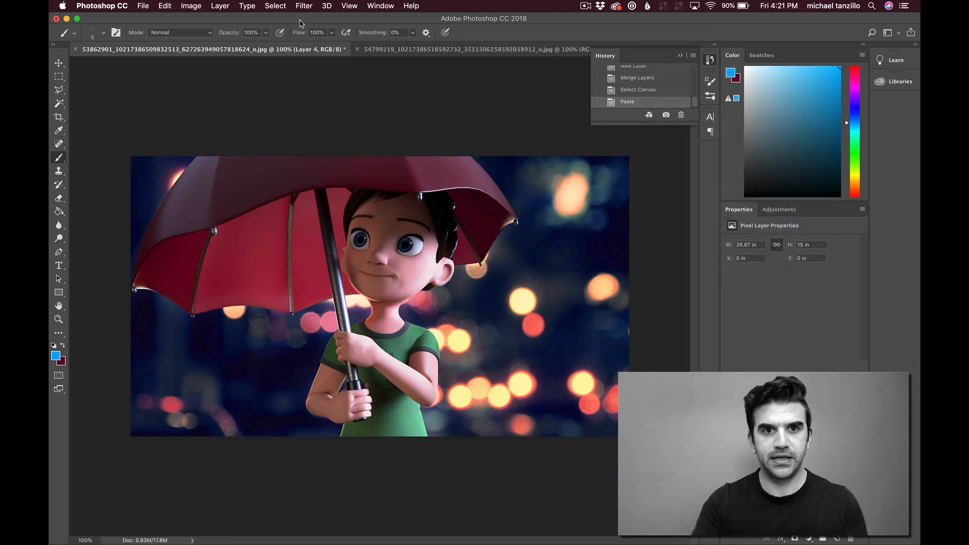
left_click(279, 6)
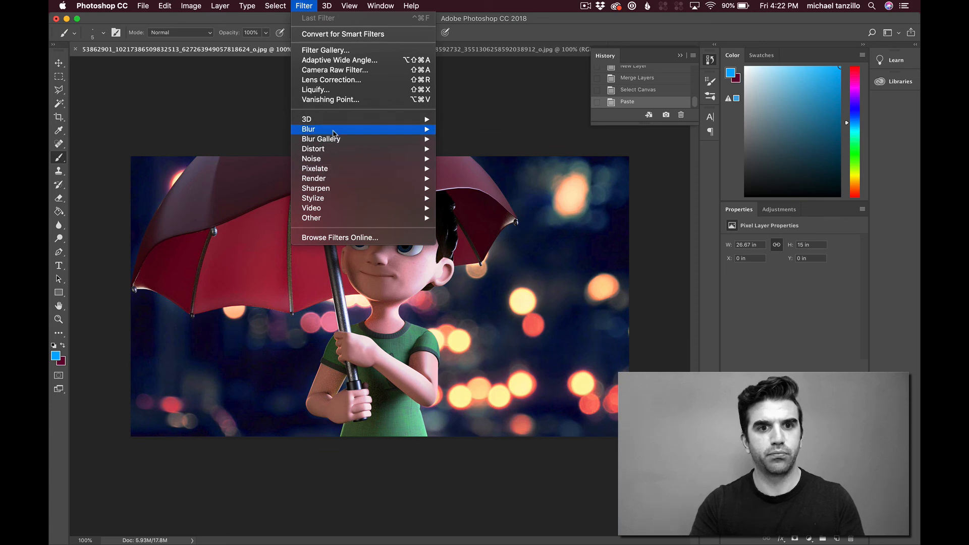
mouse_move(333, 132)
left_click(479, 168)
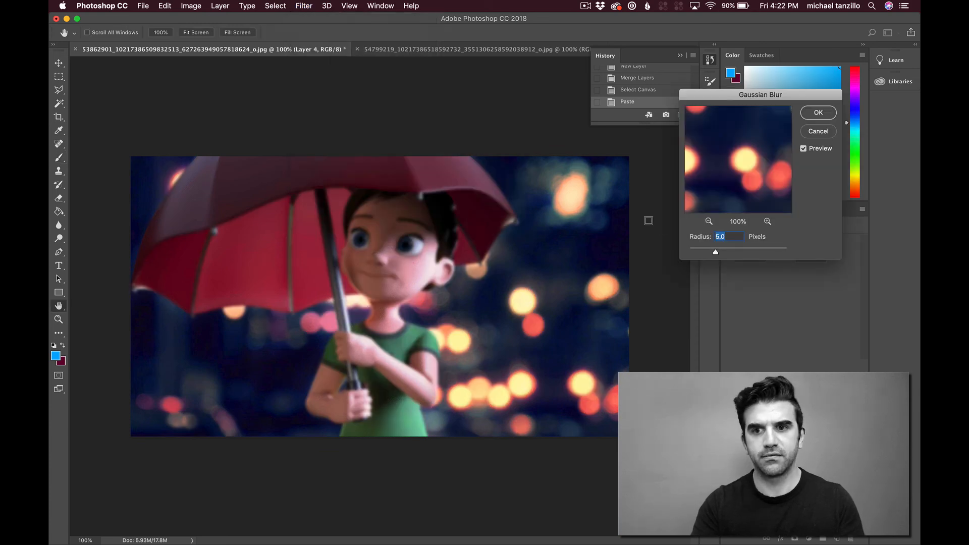
type("10")
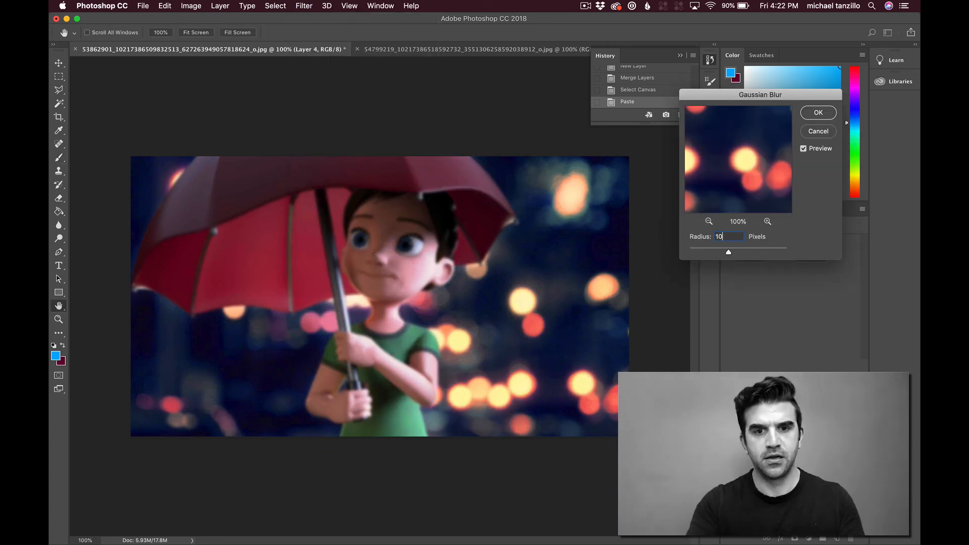
key("Return")
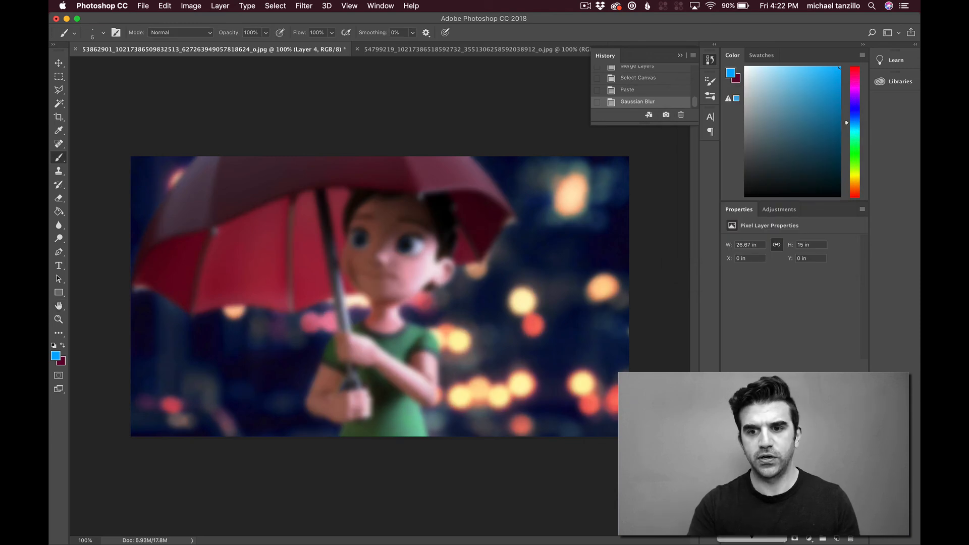
Step: Change the blurred copy's blending mode to one that brightens the image, and lower the layer's opacity for a softer glow
left_click(747, 504)
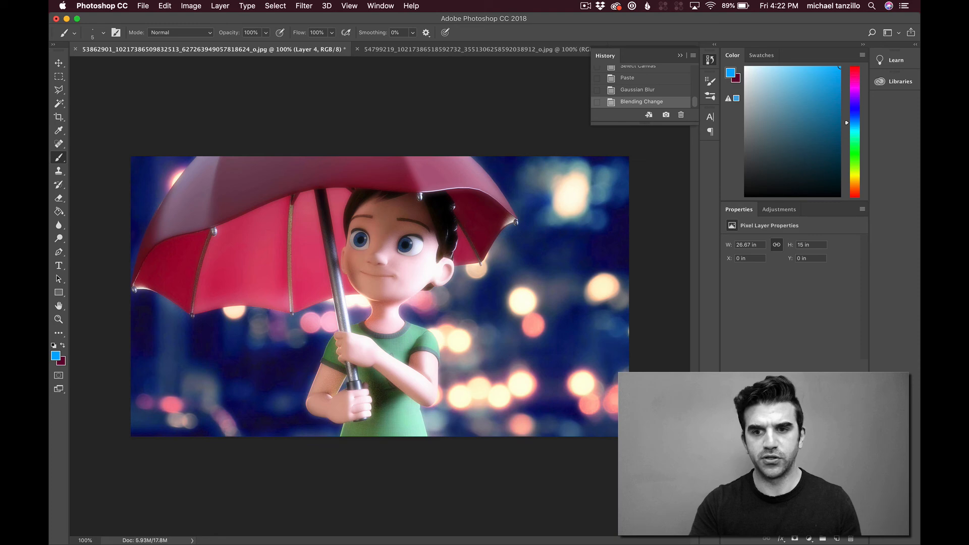
left_click_drag(827, 404, 806, 404)
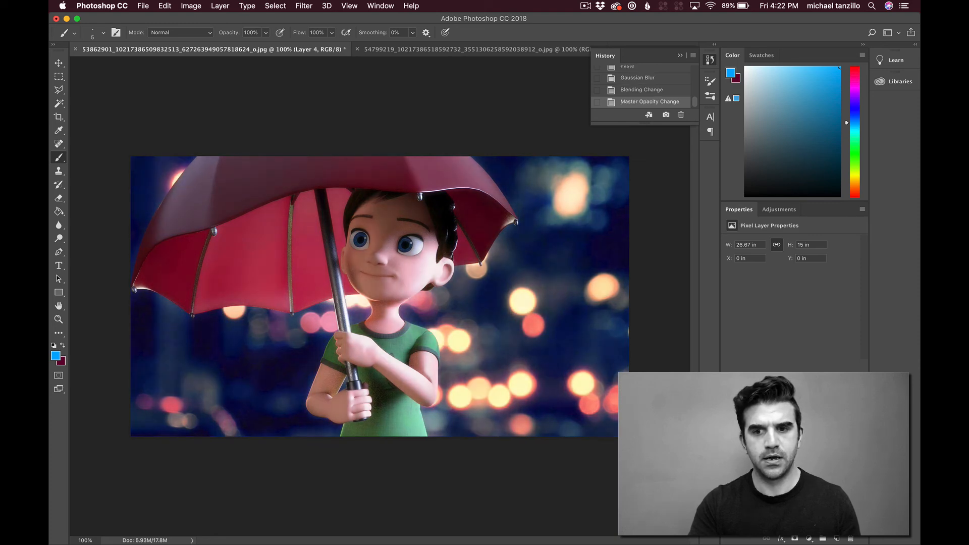
Step: Compare the umbrella image with and without the blurred glow layer by repeatedly toggling the layer's visibility
left_click(727, 435)
left_click(727, 435)
left_click(727, 435)
left_click(727, 435)
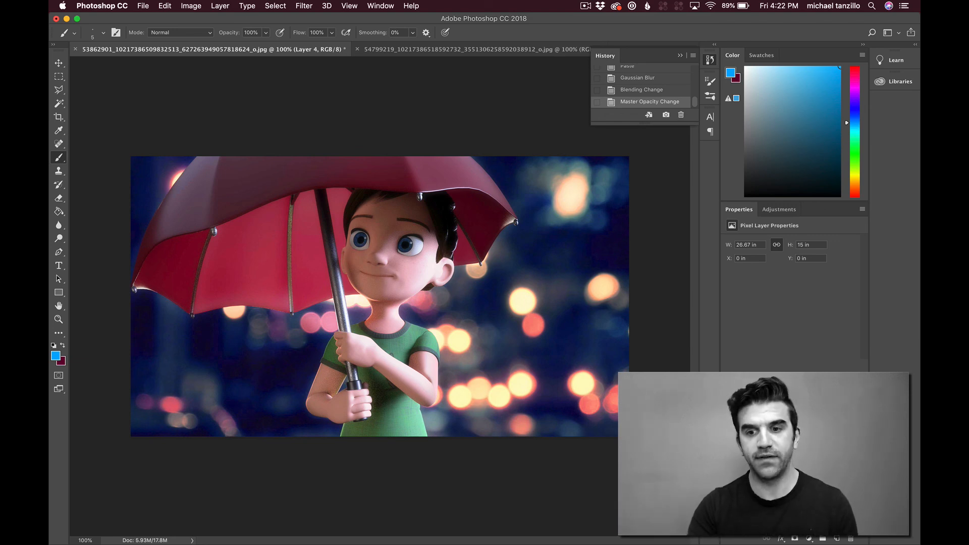
key("super+comma")
key("super+comma")
key("super+comma")
key("super+comma")
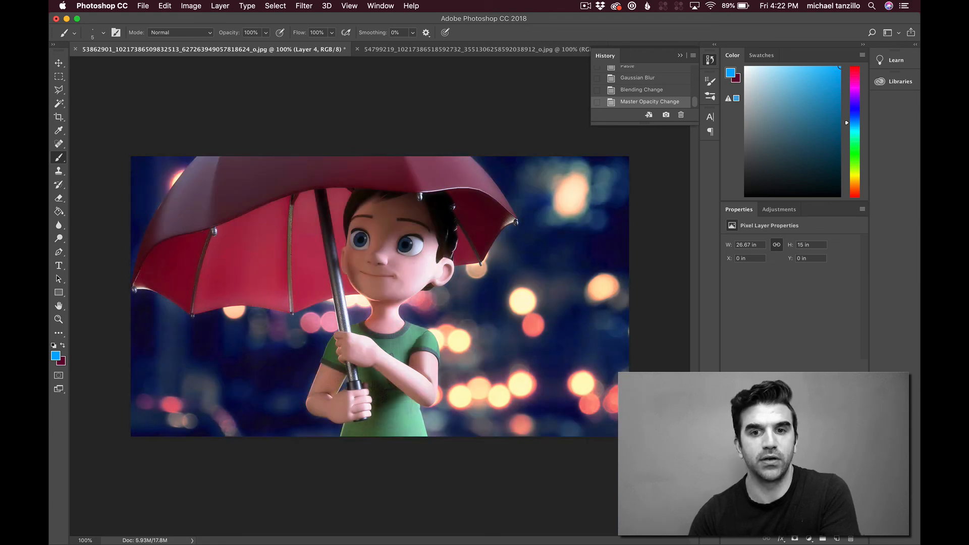
key("super+comma")
key("super+comma")
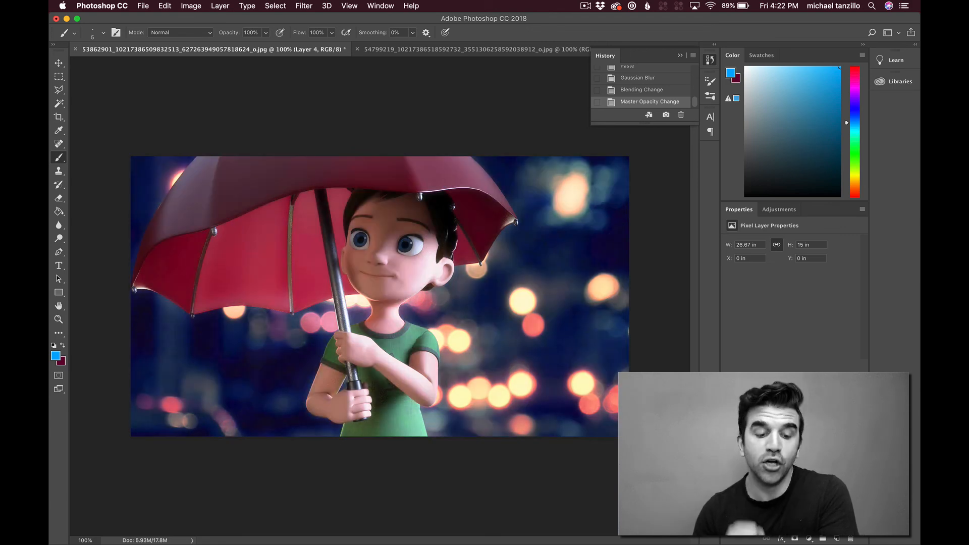